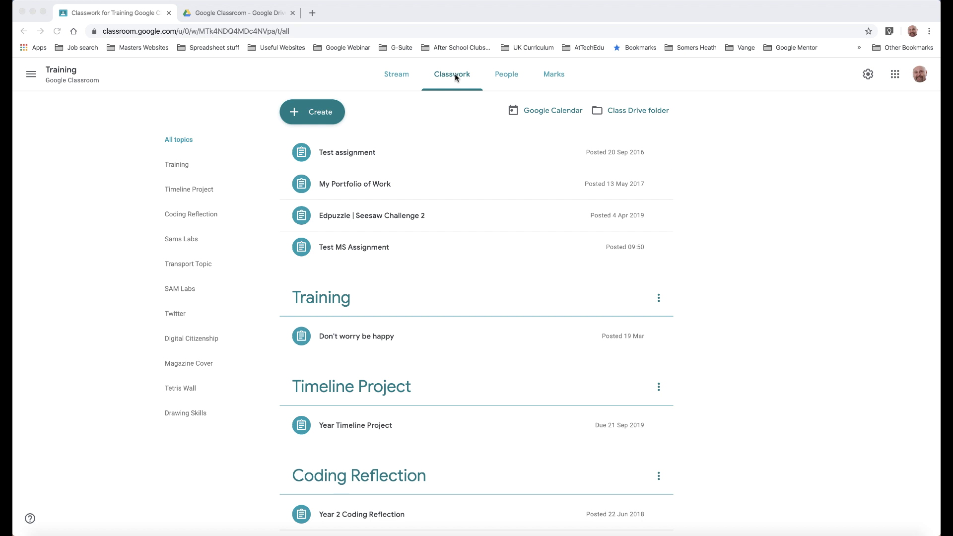
- Create a new assignment titled 'MS Document' and assign it to the Training topic
click(312, 115)
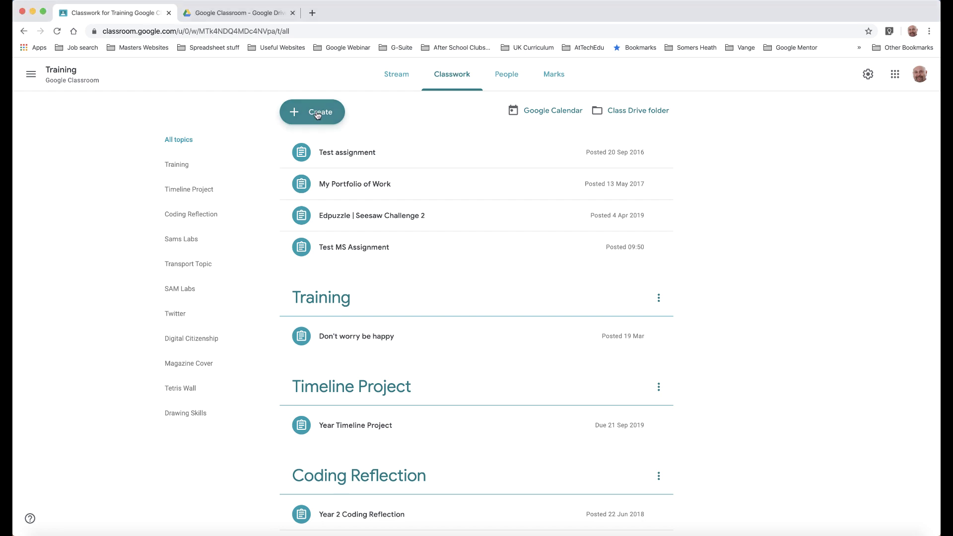
click(312, 115)
click(335, 145)
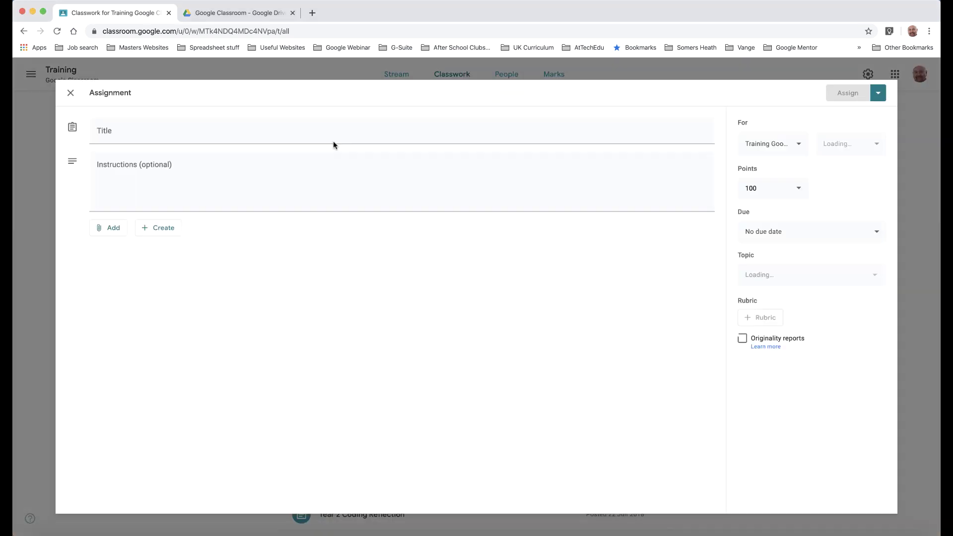
text(MS)
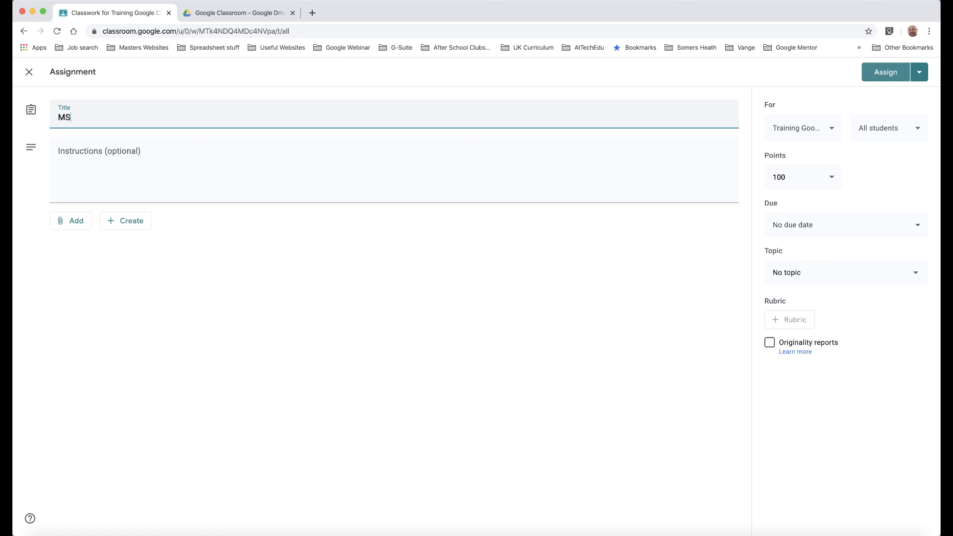
text( Document)
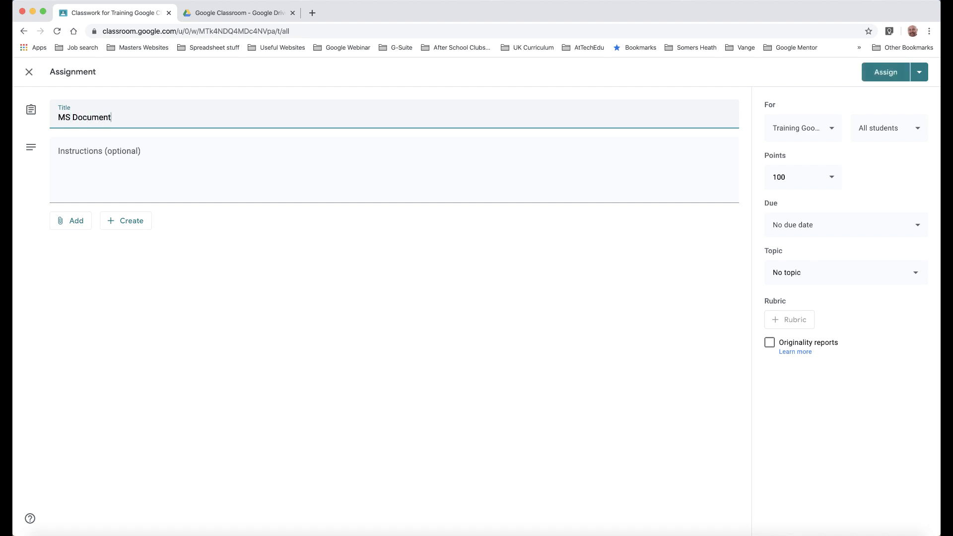
click(852, 273)
click(821, 456)
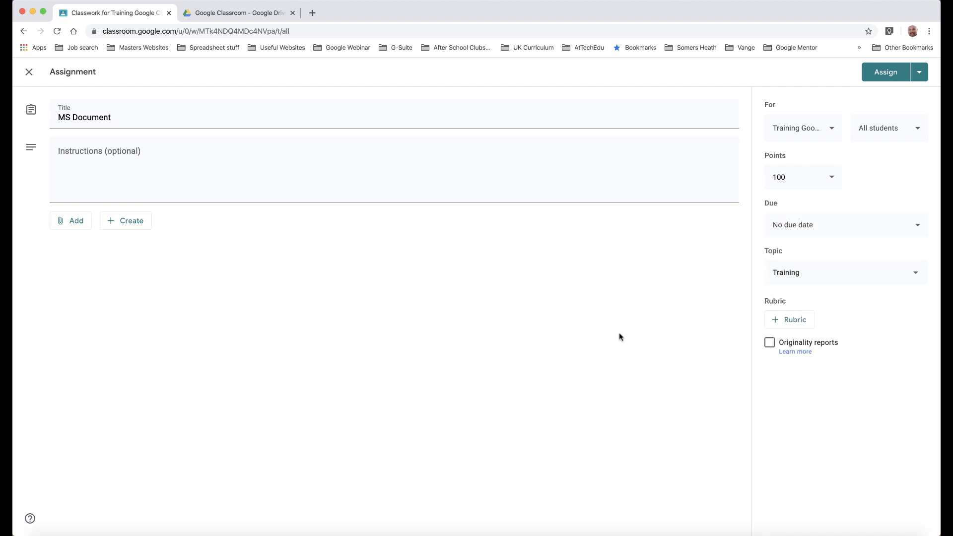
click(146, 177)
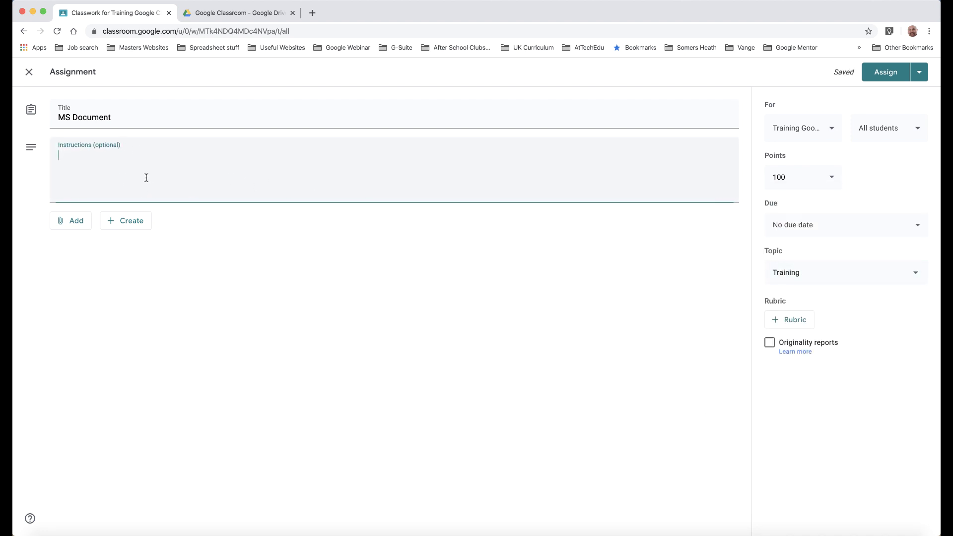
- Attach beliefs.docx to the draft by dragging it from Finder into the file upload
click(74, 224)
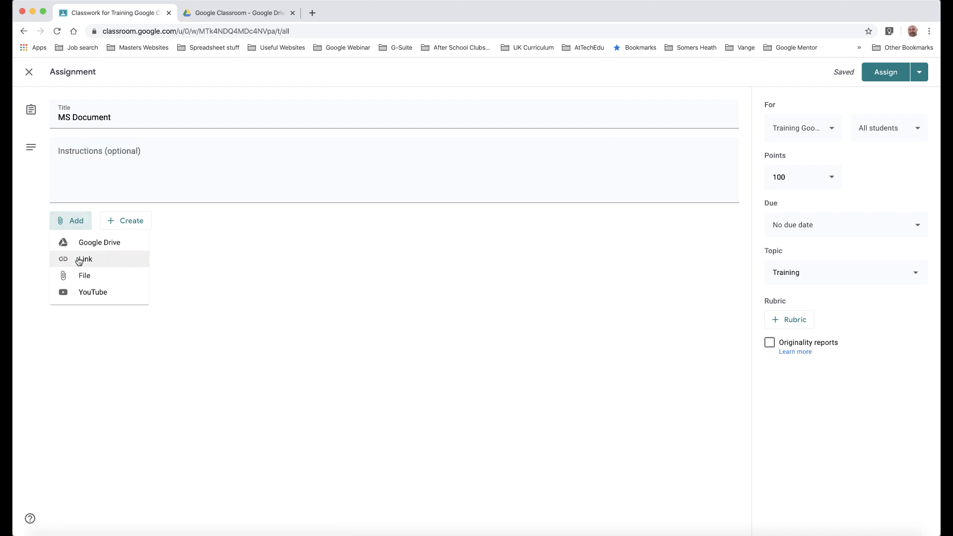
click(93, 279)
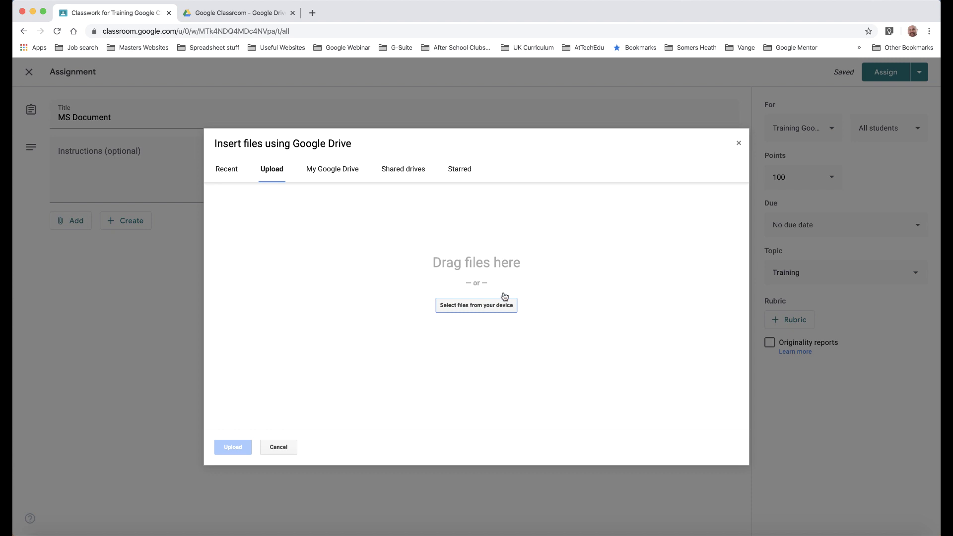
key(super+Tab)
key(super+Tab)
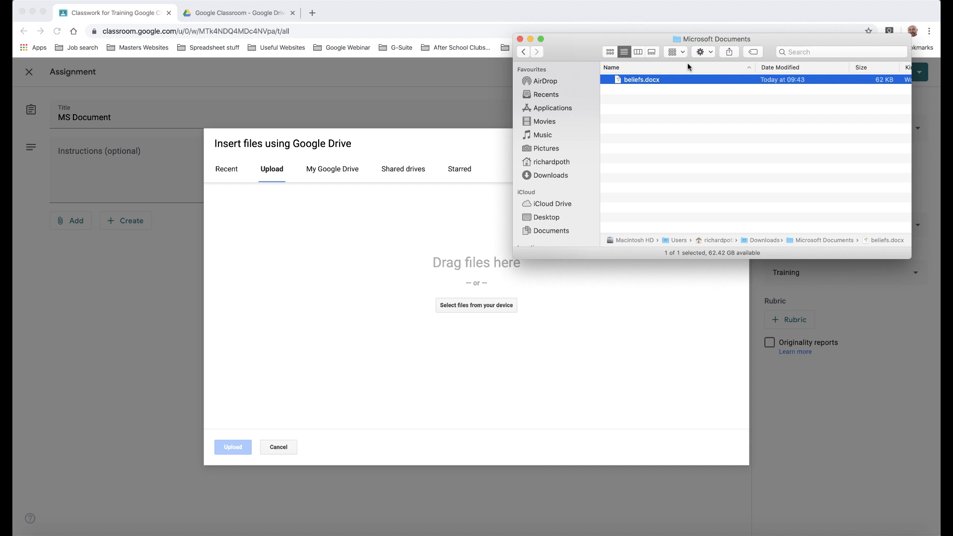
drag(640, 81, 456, 254)
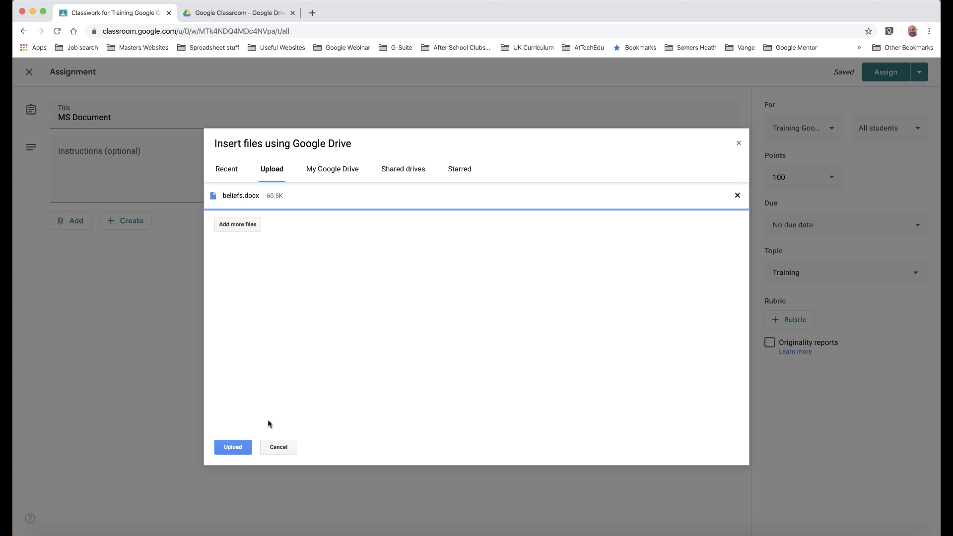
click(233, 447)
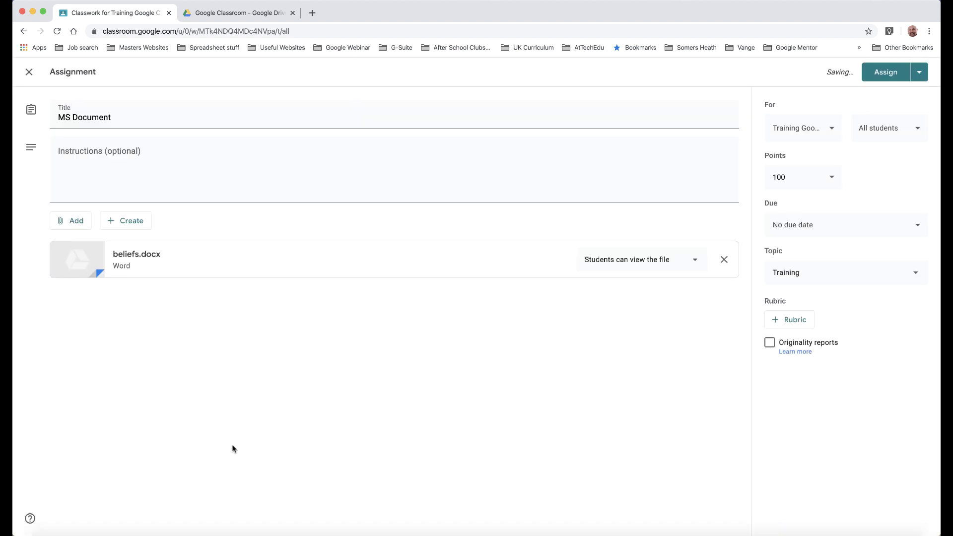
- Set beliefs.docx to 'Make a copy for each student' and assign MS Document
click(697, 261)
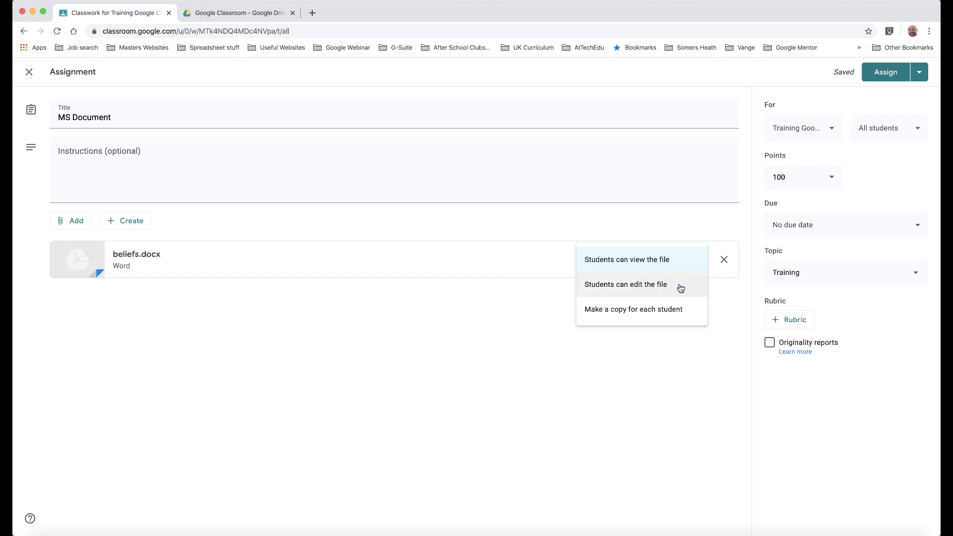
click(633, 308)
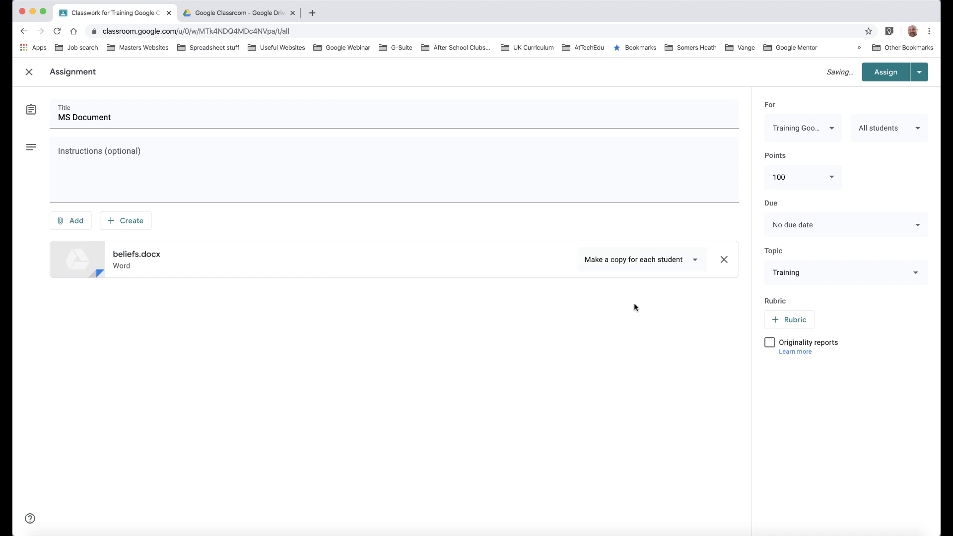
click(886, 72)
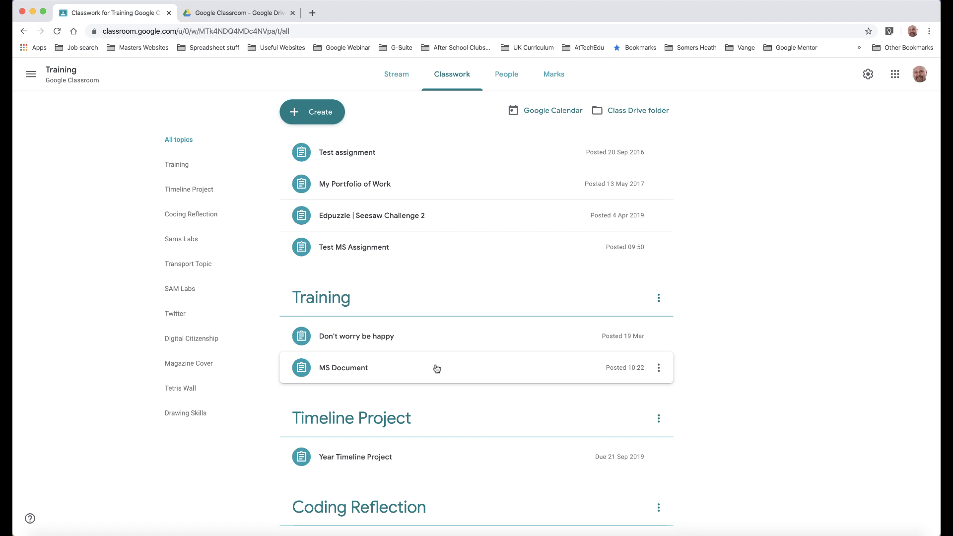
- In the student's window, open MS Document from Classwork and preview their beliefs.docx copy
key(ctrl+Right)
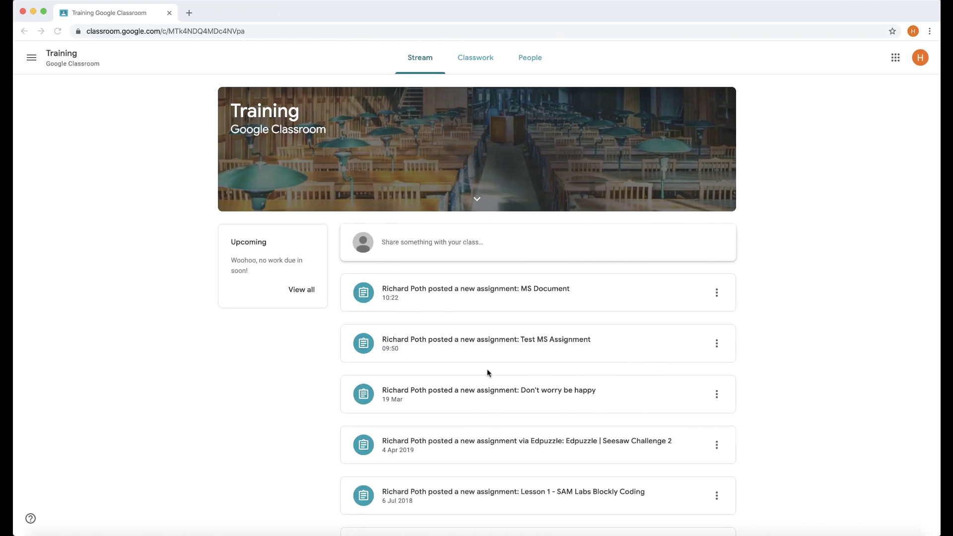
click(475, 60)
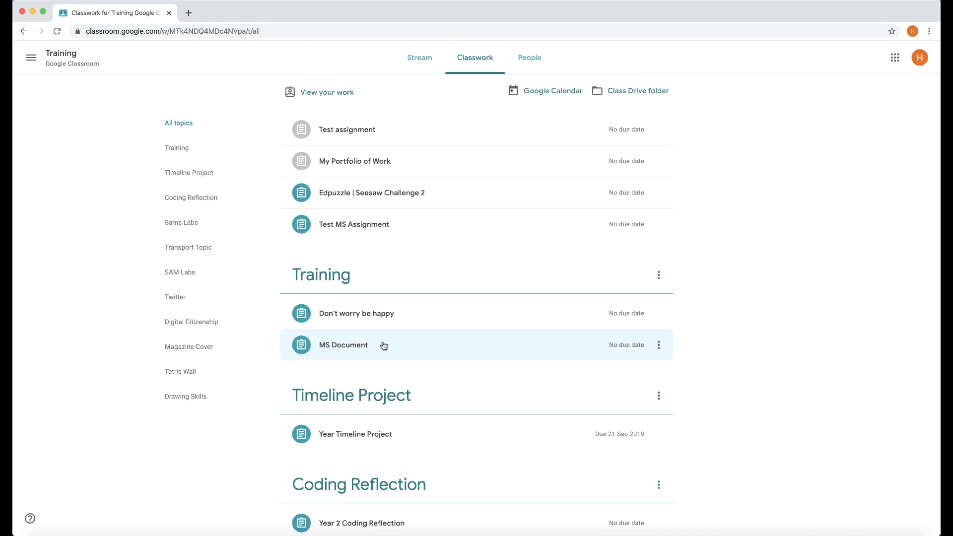
click(356, 347)
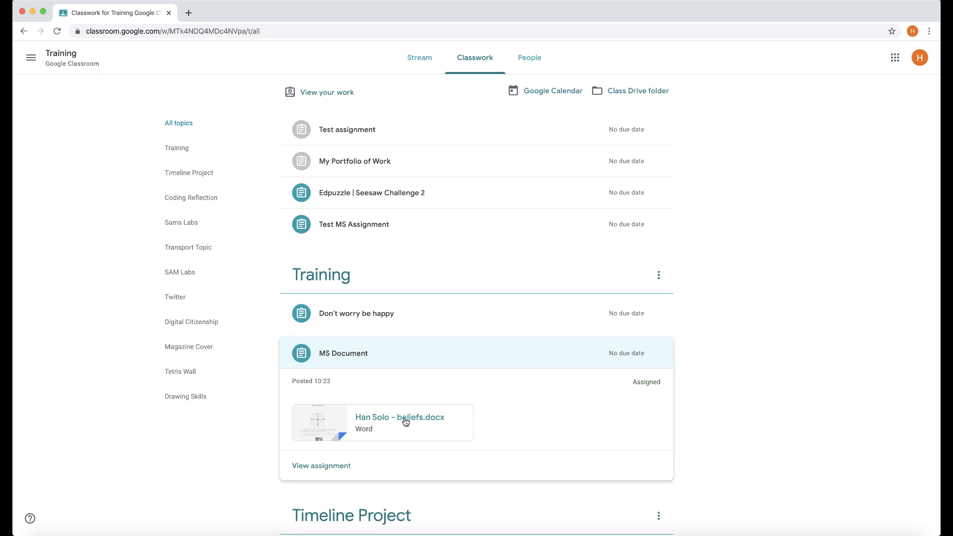
click(324, 465)
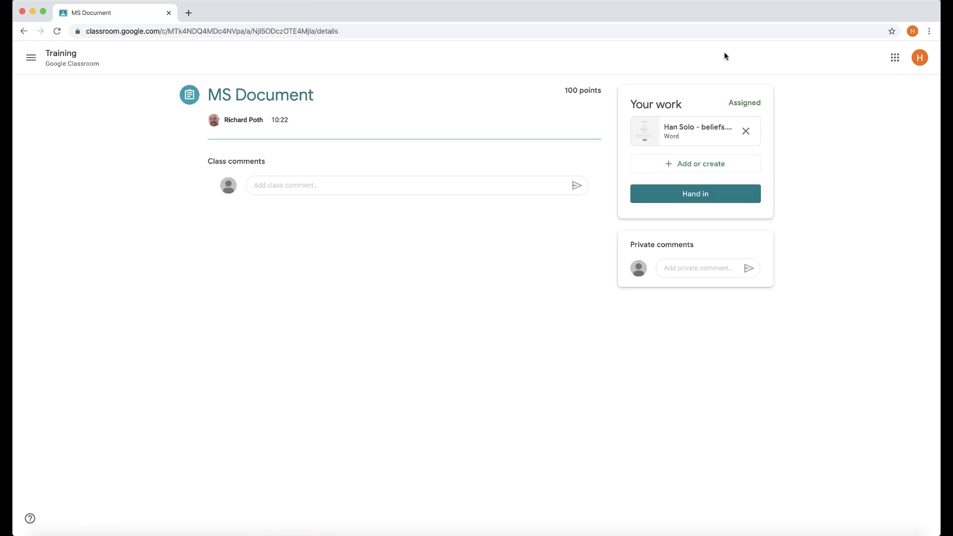
click(696, 131)
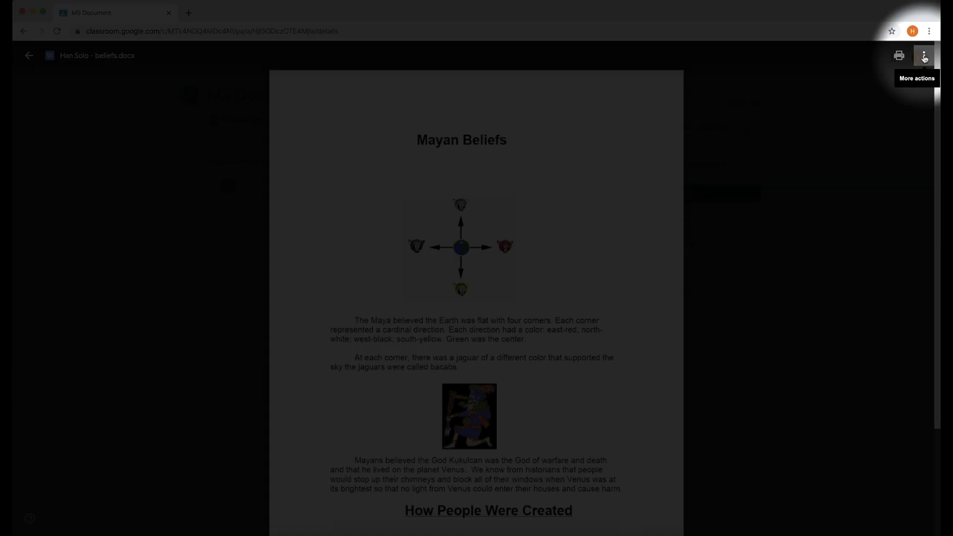
- Open the student's beliefs.docx copy in a new Drive tab, then in Google Docs
click(924, 57)
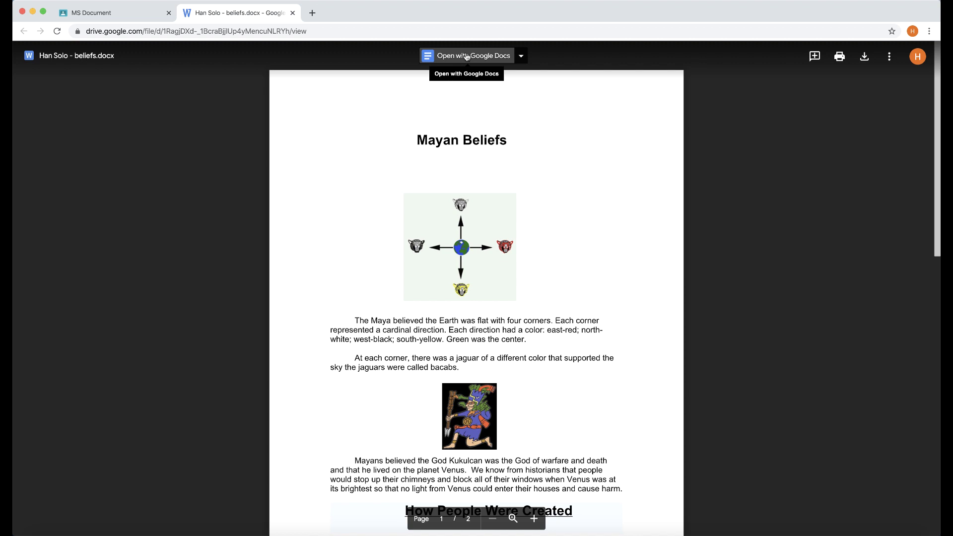
click(467, 57)
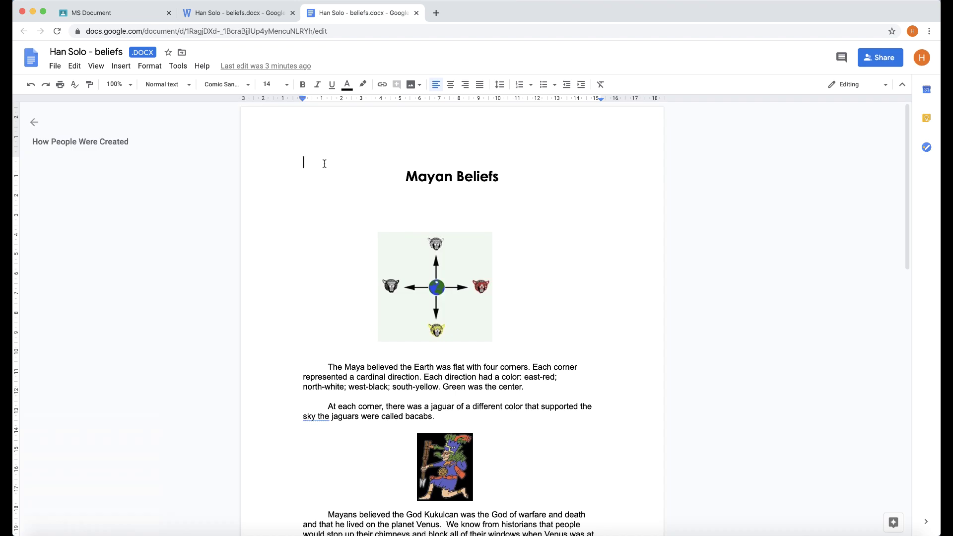
- Add 'fgjkdfjgkdjl' at the document's start and 'dflkadjflasjfd;lka' on a new line at the end
text(fgjkdfjgkdjl)
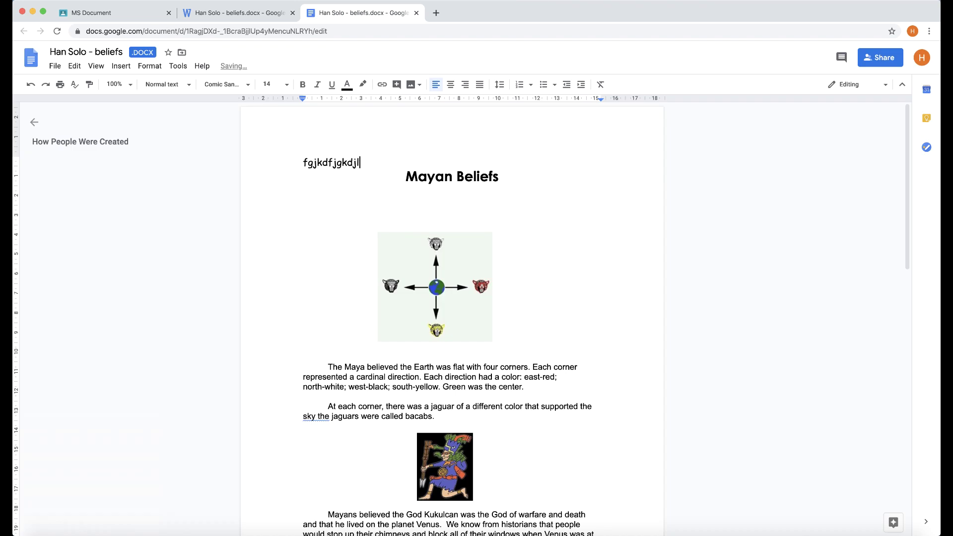
scroll(487, 299, down, 4)
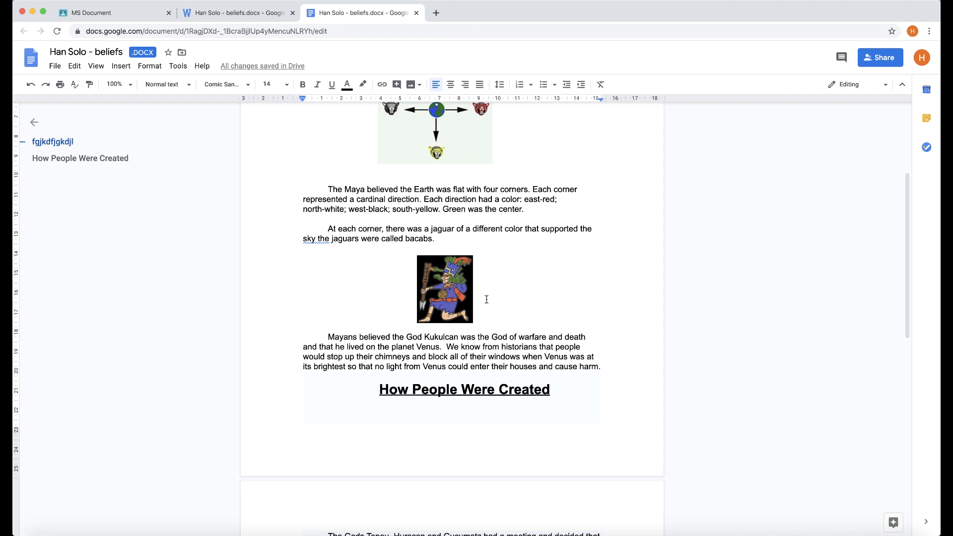
scroll(442, 427, down, 7)
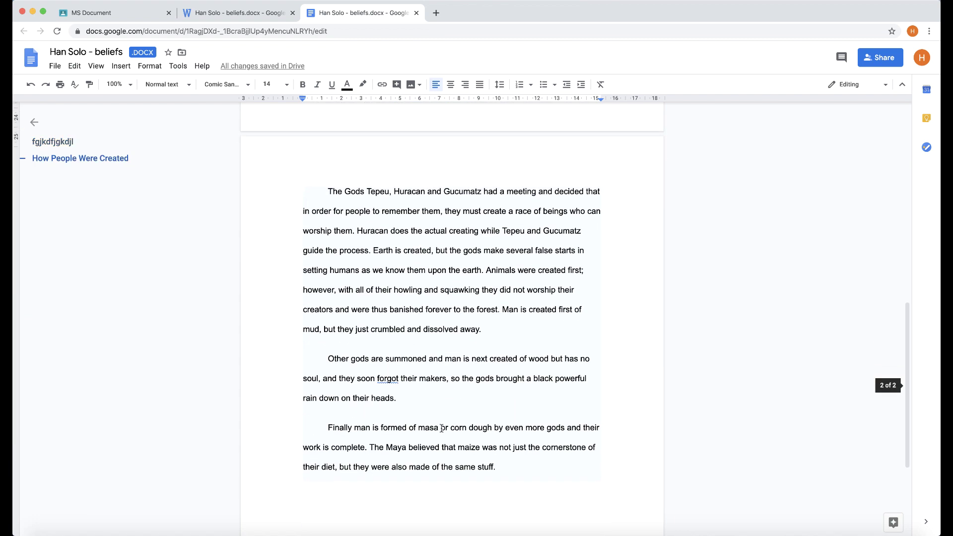
click(456, 494)
key(Return)
key(Return)
key(Return)
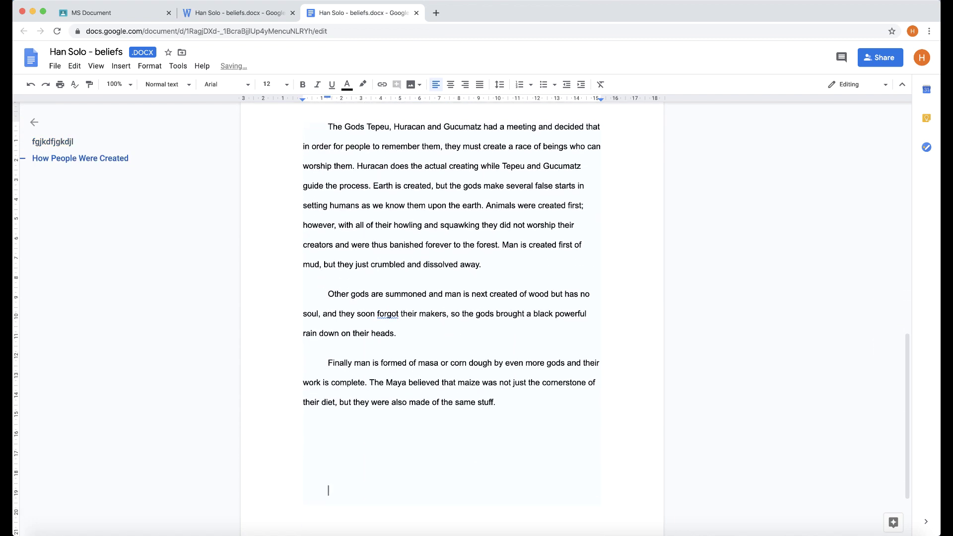
text(dflkadjflasjfd;lka)
- Close the Docs, Drive and preview tabs, then open MS Document's student work view as teacher
click(416, 14)
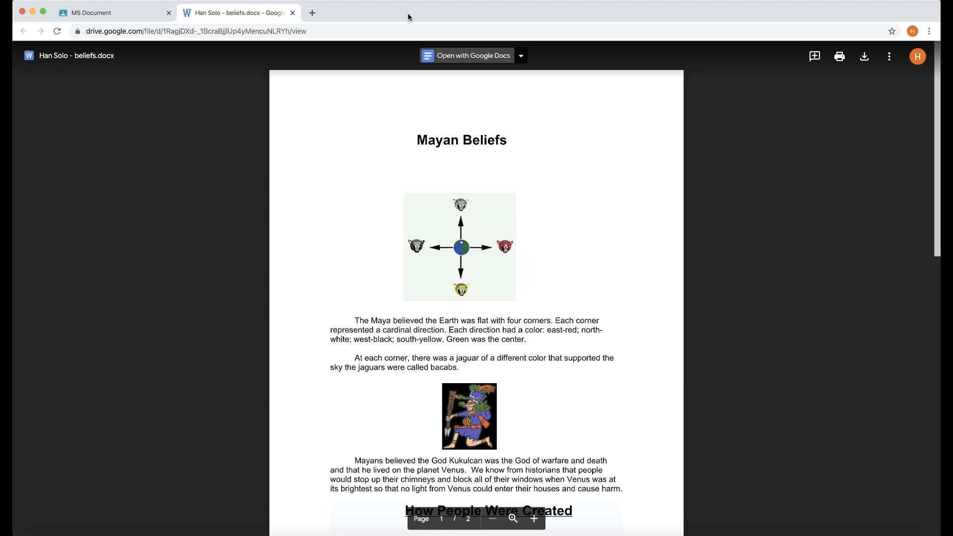
click(292, 13)
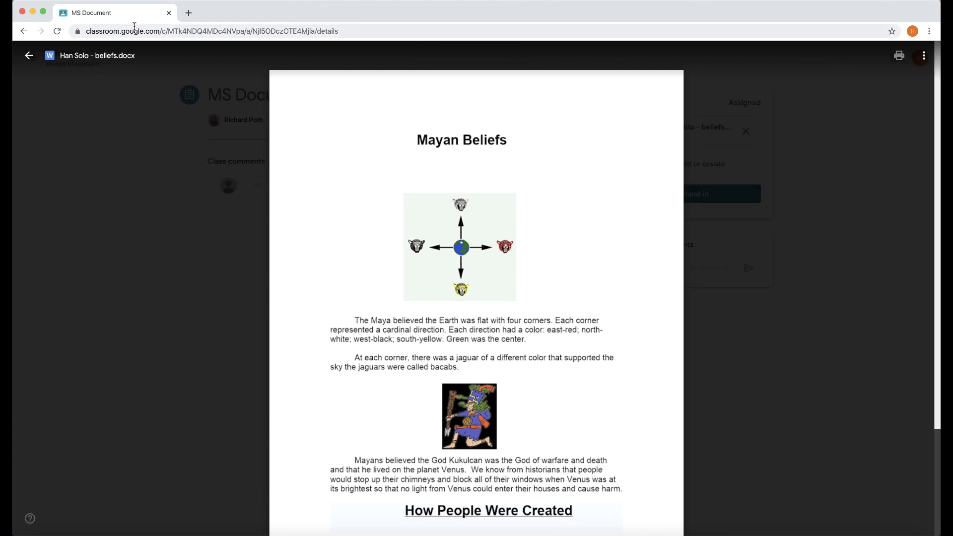
click(29, 56)
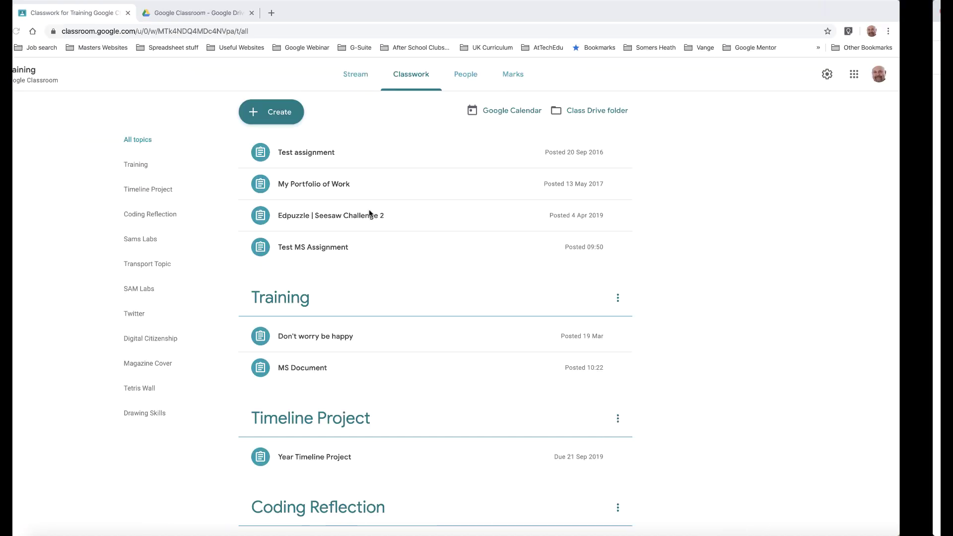
click(383, 366)
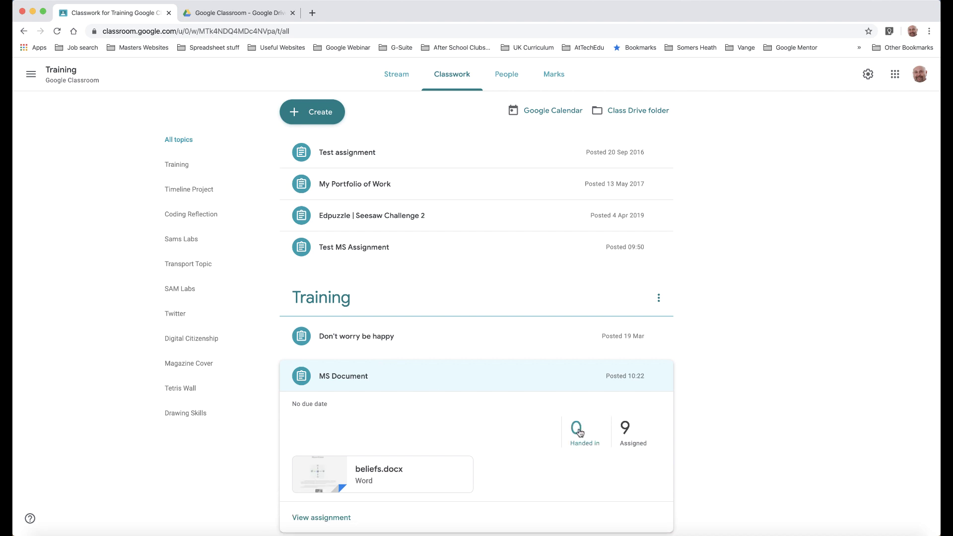
click(578, 431)
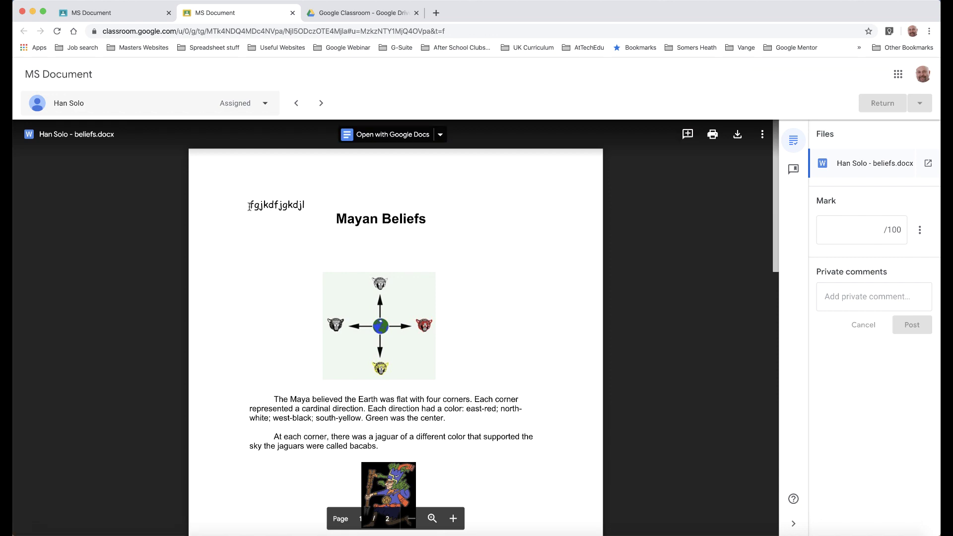
- Scroll through the student's edited beliefs.docx, then close the grading tab
scroll(425, 314, down, 15)
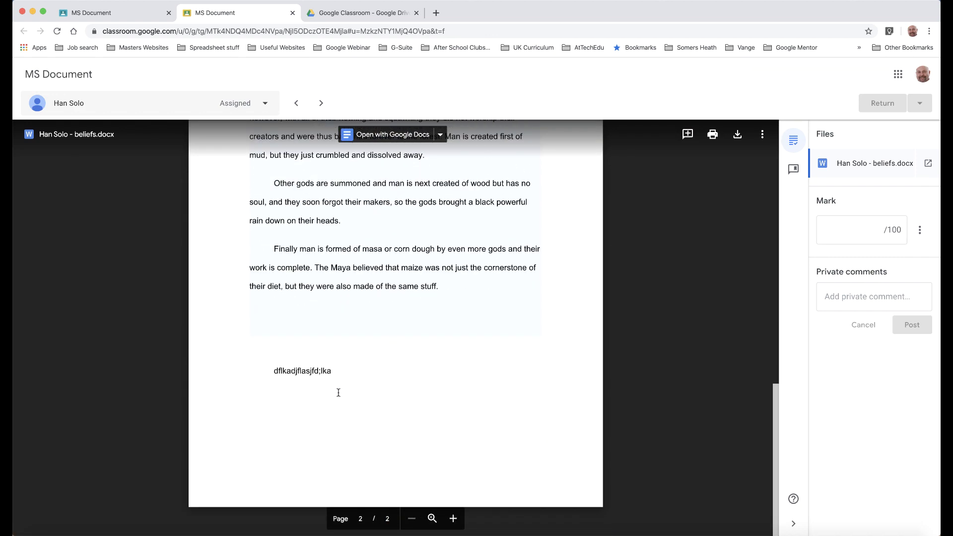
scroll(384, 362, up, 15)
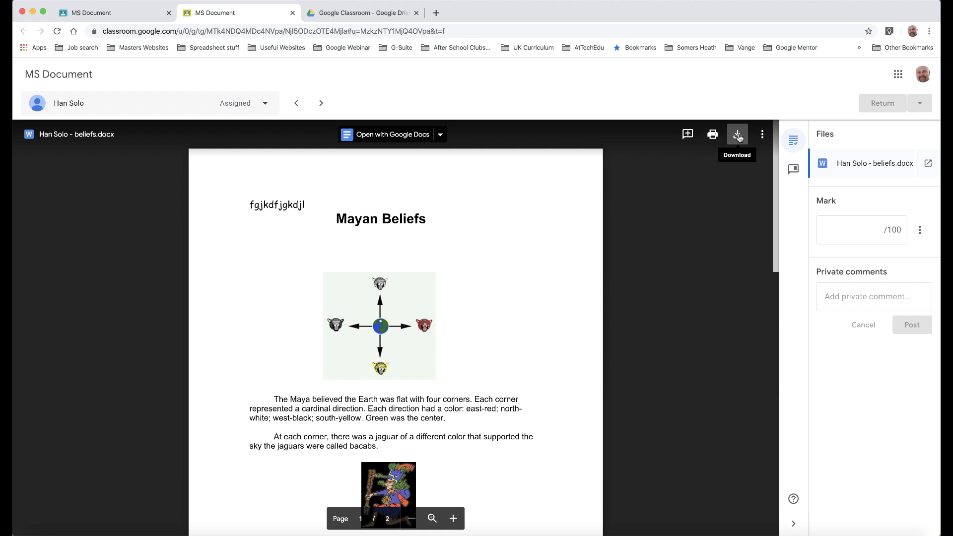
click(292, 13)
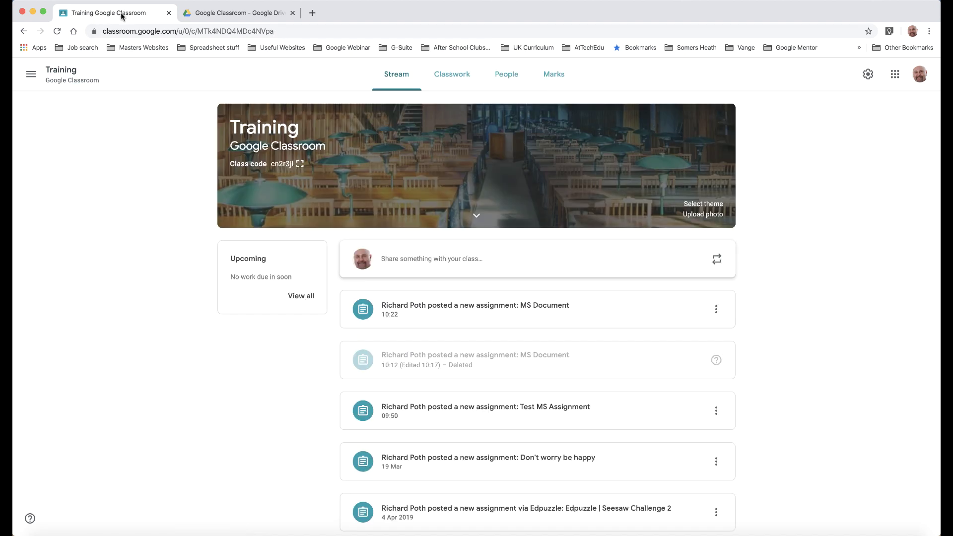
- Check MS Document in the Classwork list, then switch to the Drive Google Classroom folder
click(451, 76)
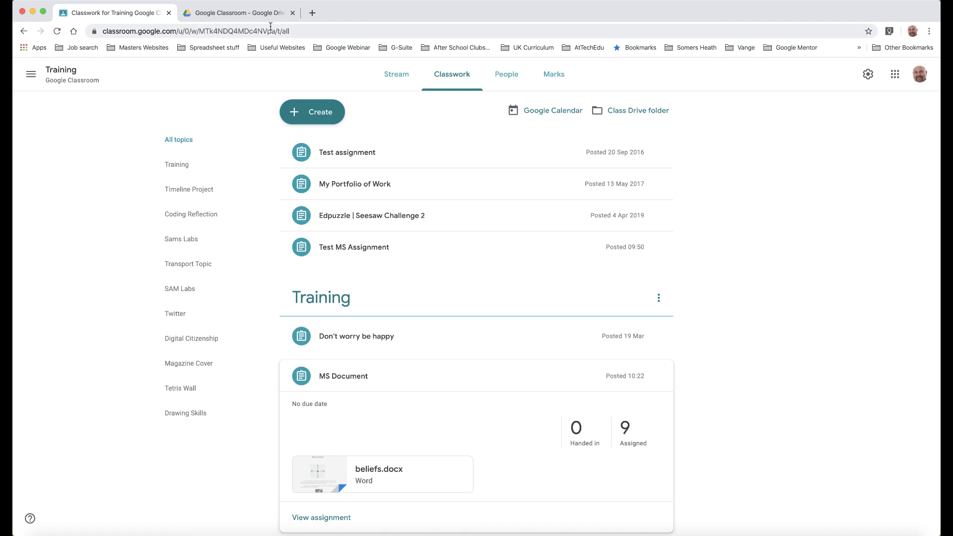
click(251, 15)
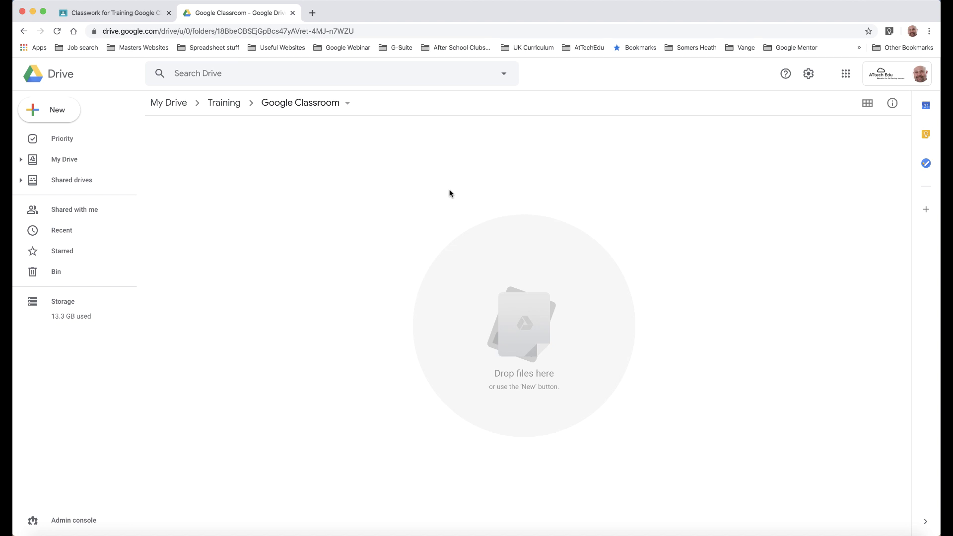
- Drag beliefs.docx from Finder into the Google Classroom Drive folder and preview it
key(super+Tab)
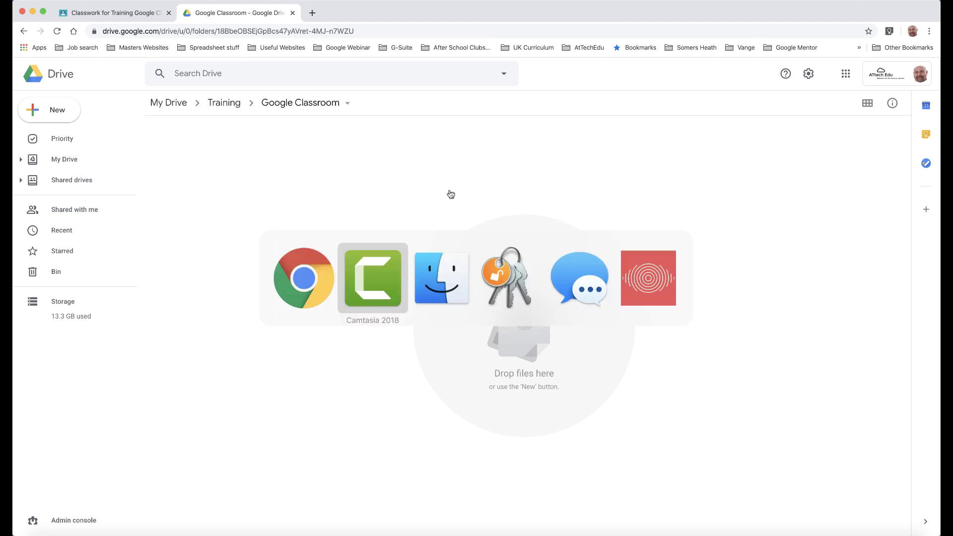
key(super+Tab)
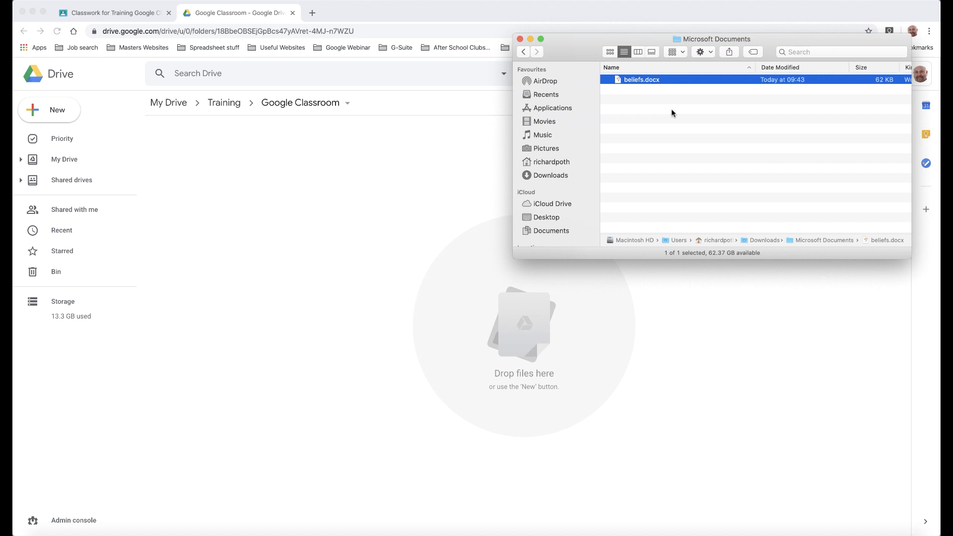
click(632, 82)
drag(692, 81, 529, 331)
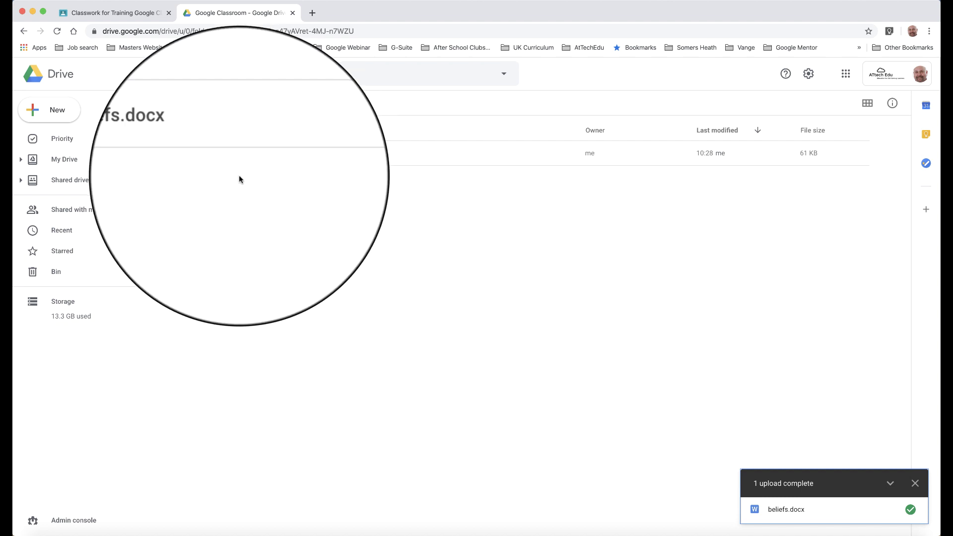
click(184, 157)
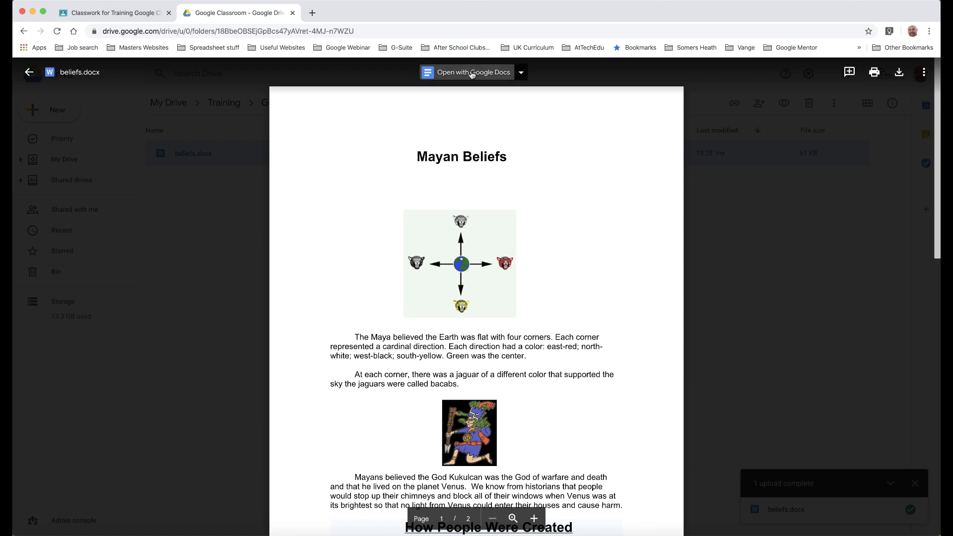
- Open beliefs.docx in Google Docs and save a native Google Docs copy named beliefs
click(475, 73)
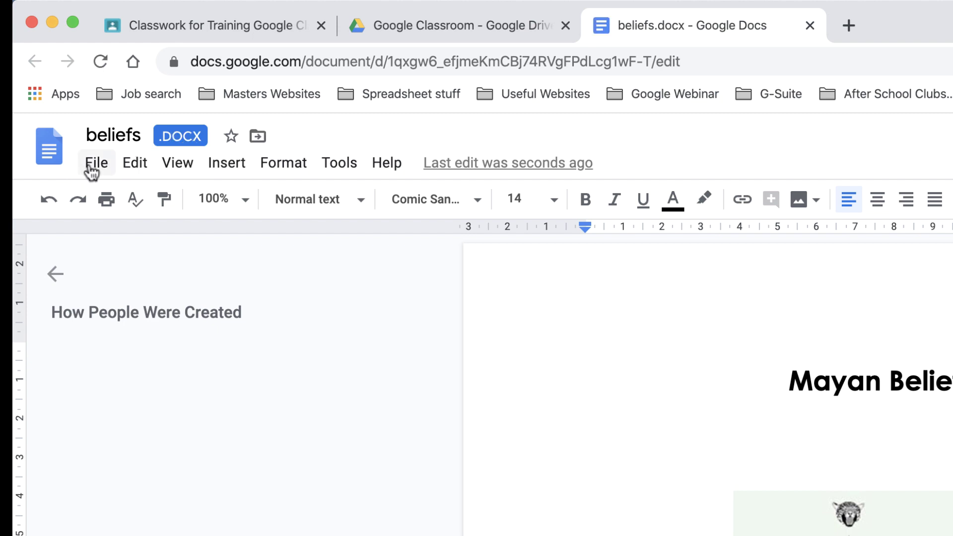
click(97, 166)
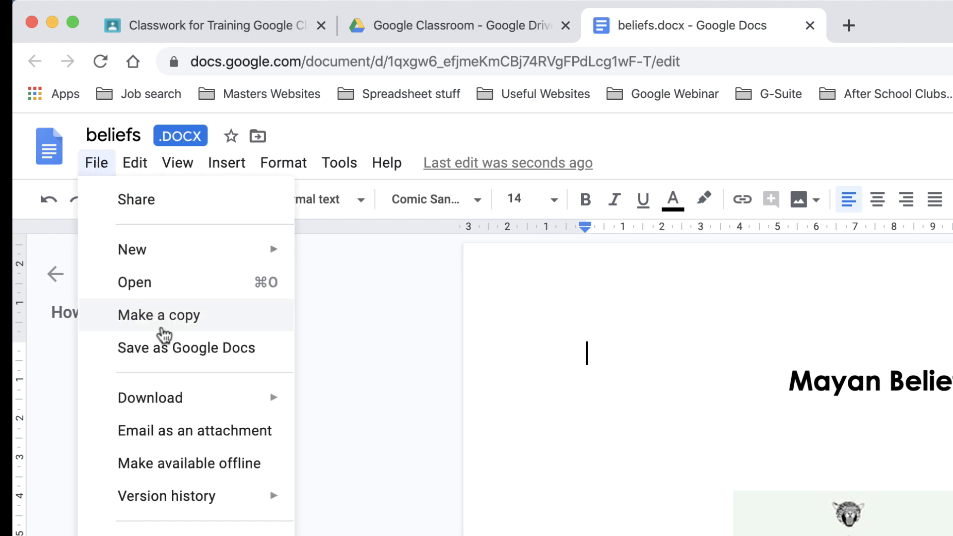
click(191, 355)
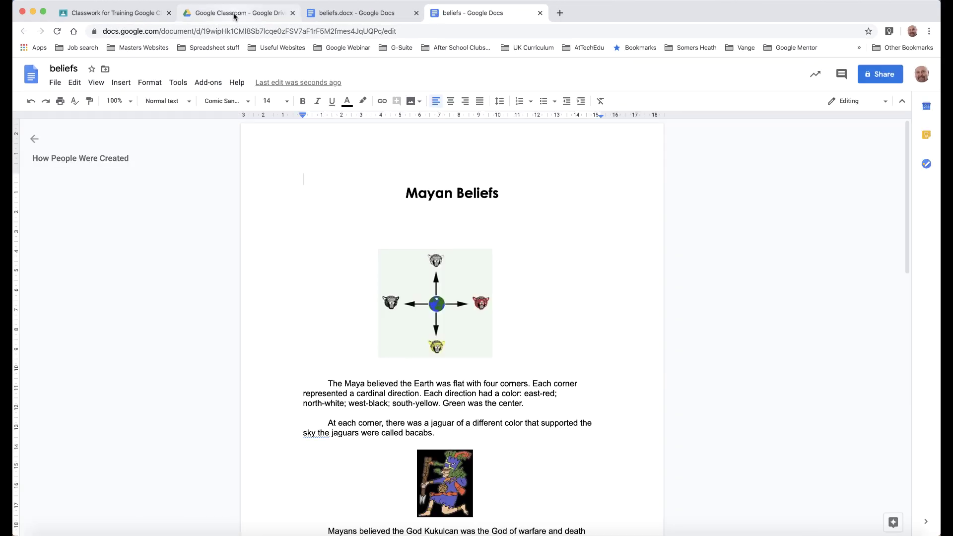
- Close the Drive preview to show beliefs and beliefs.docx, then return to Training's Classwork page
click(235, 16)
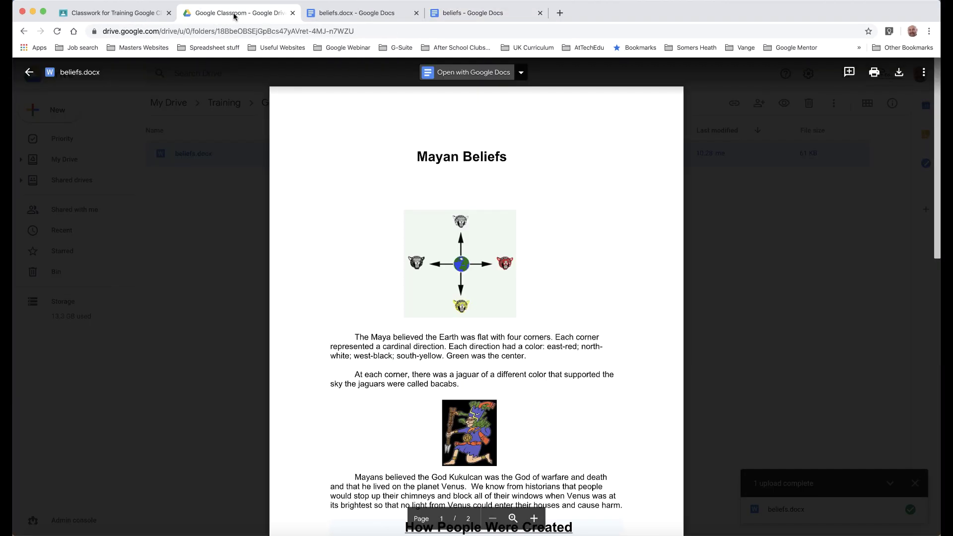
click(28, 74)
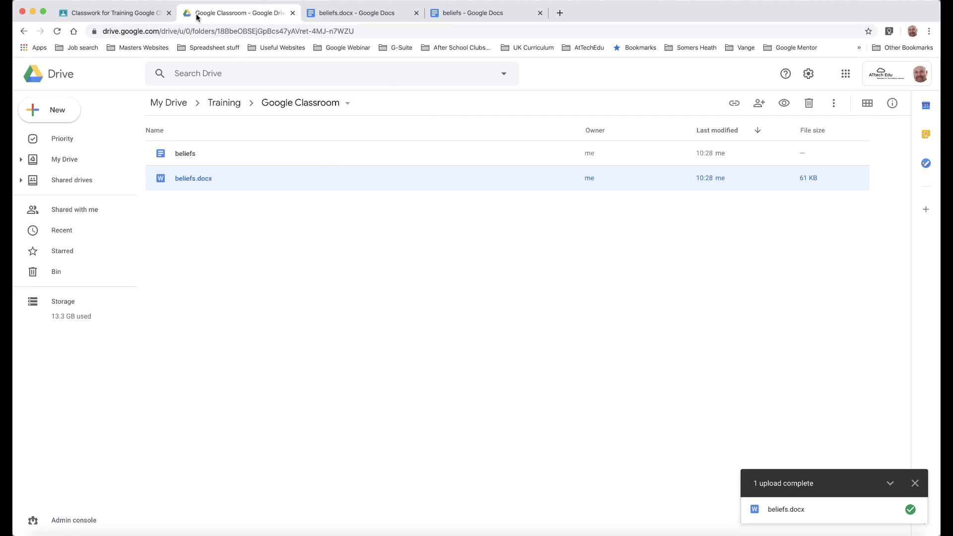
click(130, 14)
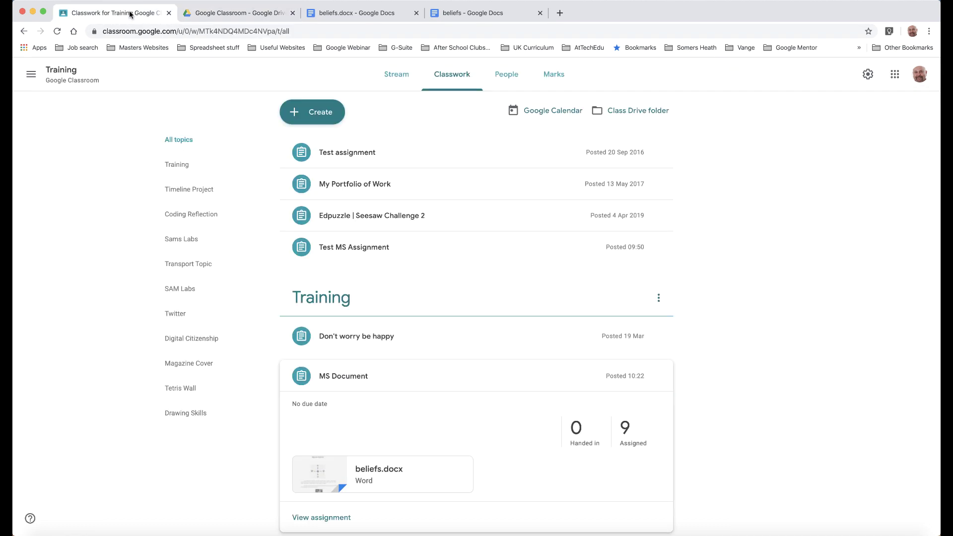
- Start a new assignment titled 'MS Document 2'
click(317, 113)
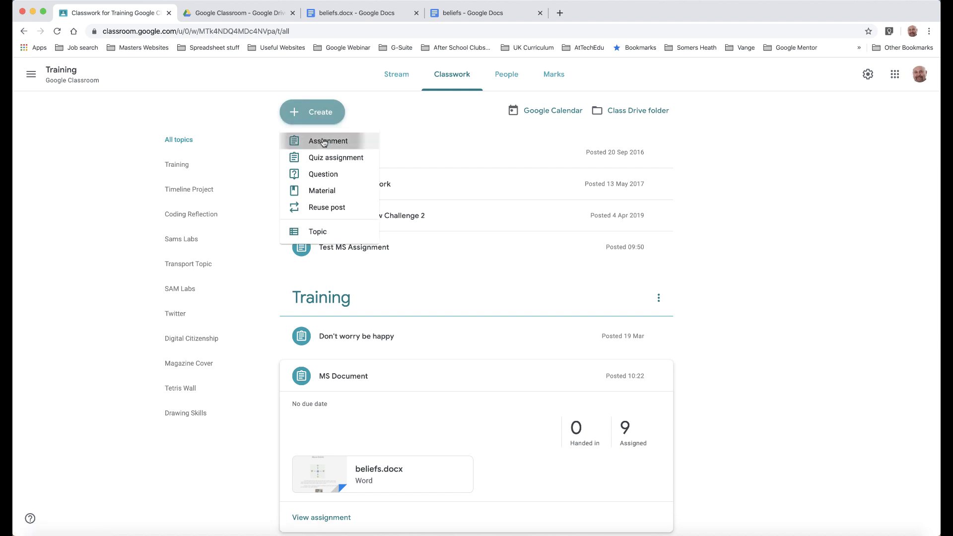
click(322, 140)
text(MS Document 2)
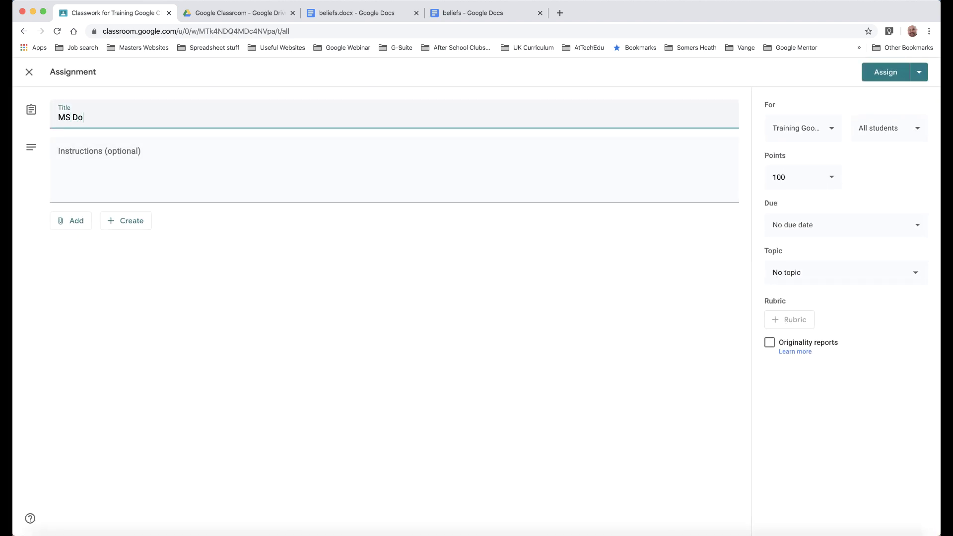
- Attach the beliefs Google Doc from Drive, set to make a copy for each student
click(71, 221)
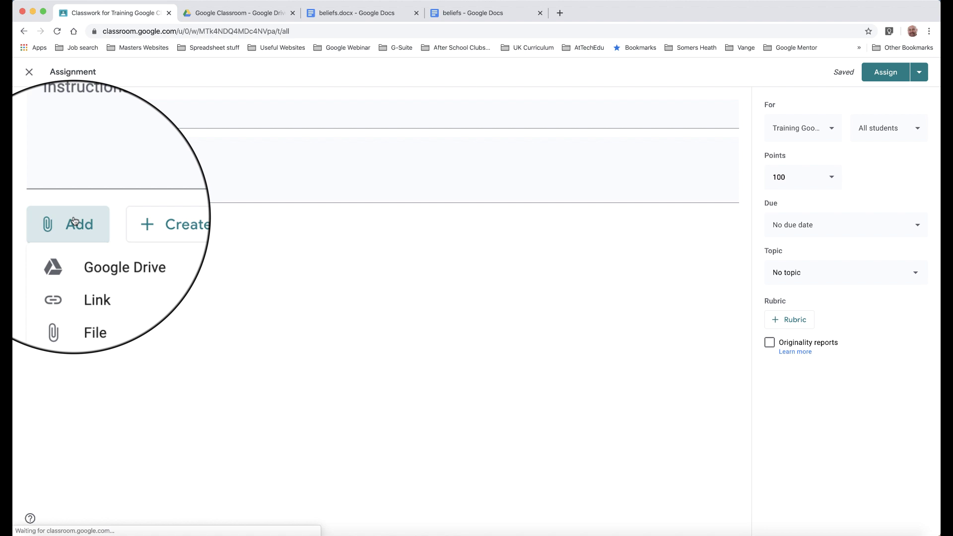
click(97, 243)
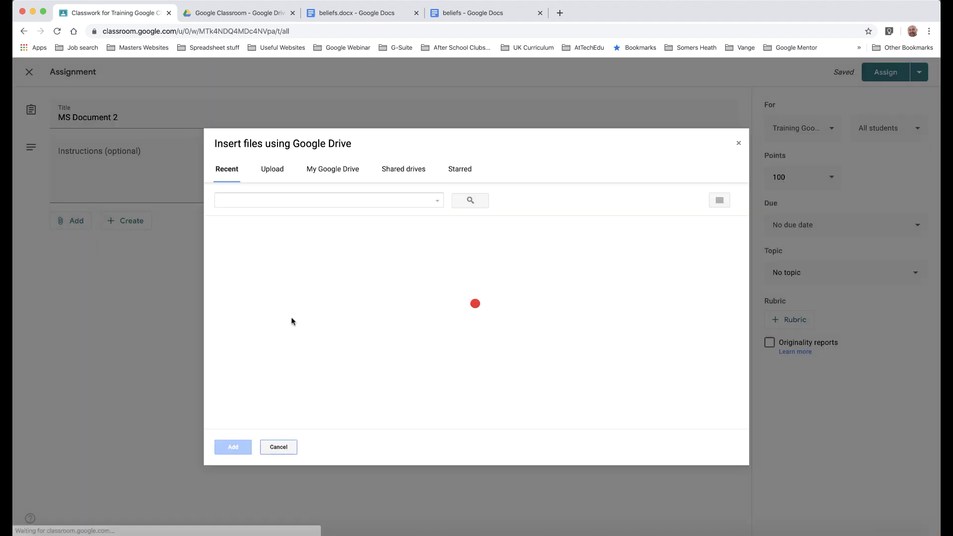
click(261, 275)
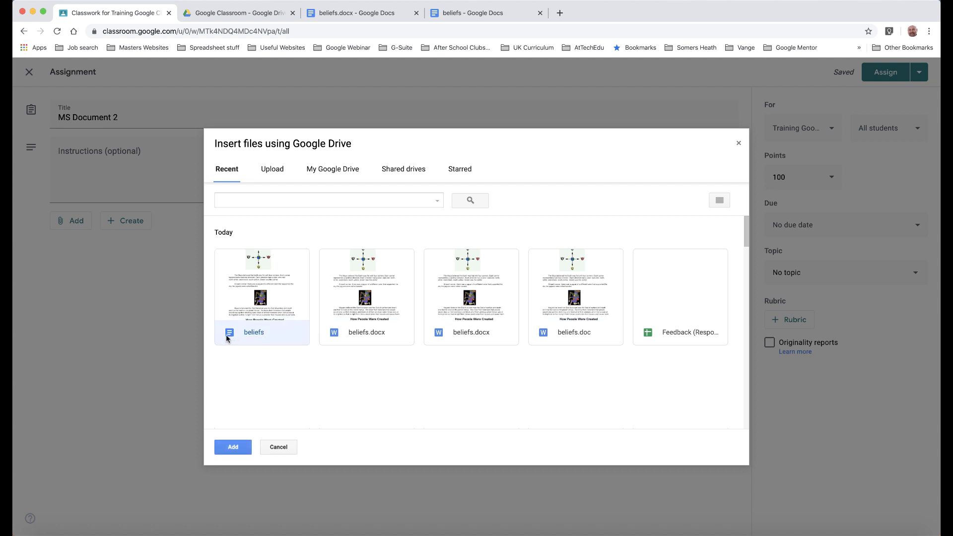
click(235, 449)
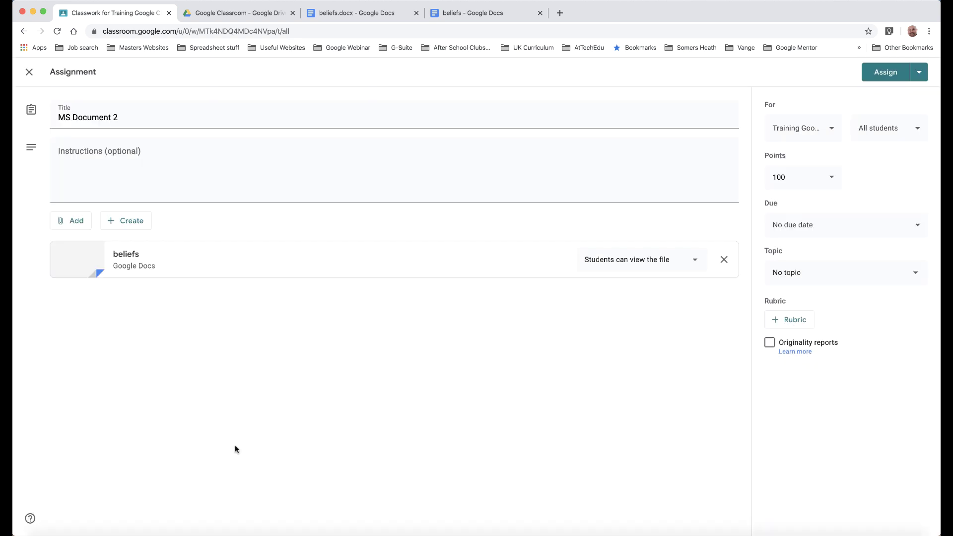
click(641, 259)
click(639, 309)
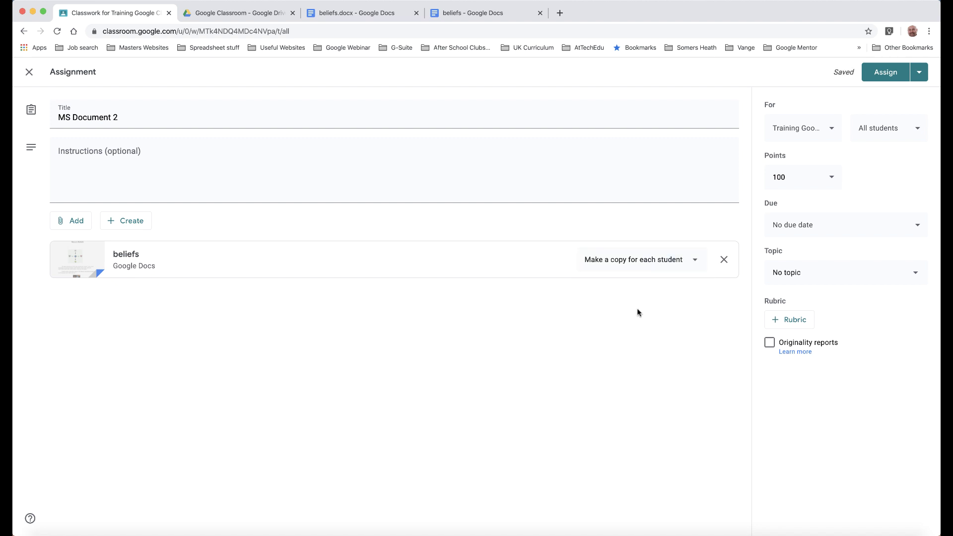
- File the assignment under the Training topic and assign it
click(848, 278)
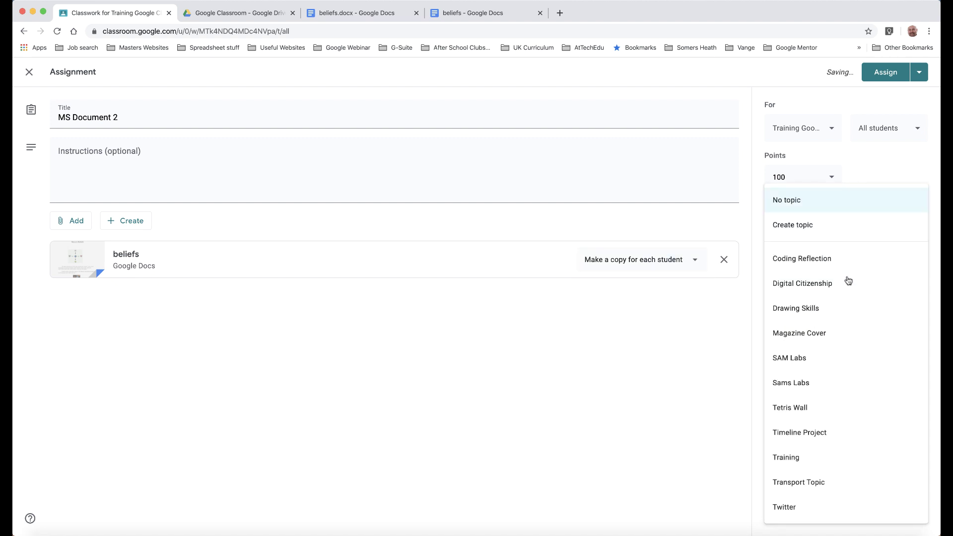
click(825, 458)
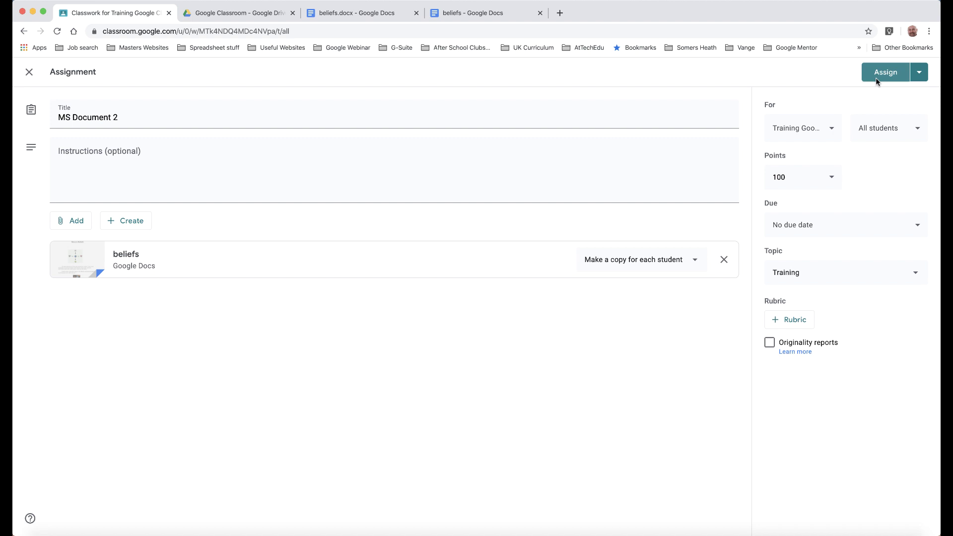
click(890, 74)
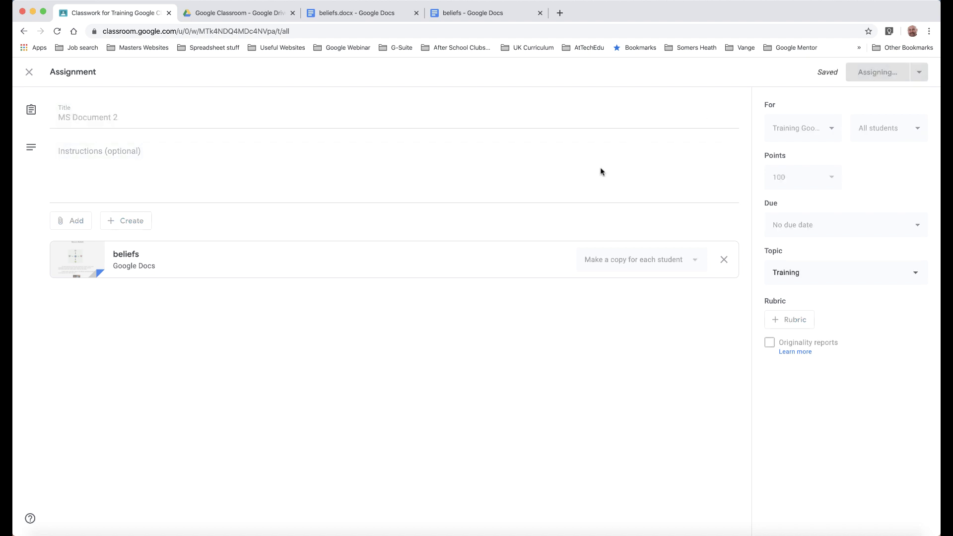
- As the student, open MS Document 2 from the Training class's Classwork list
key(ctrl+Right)
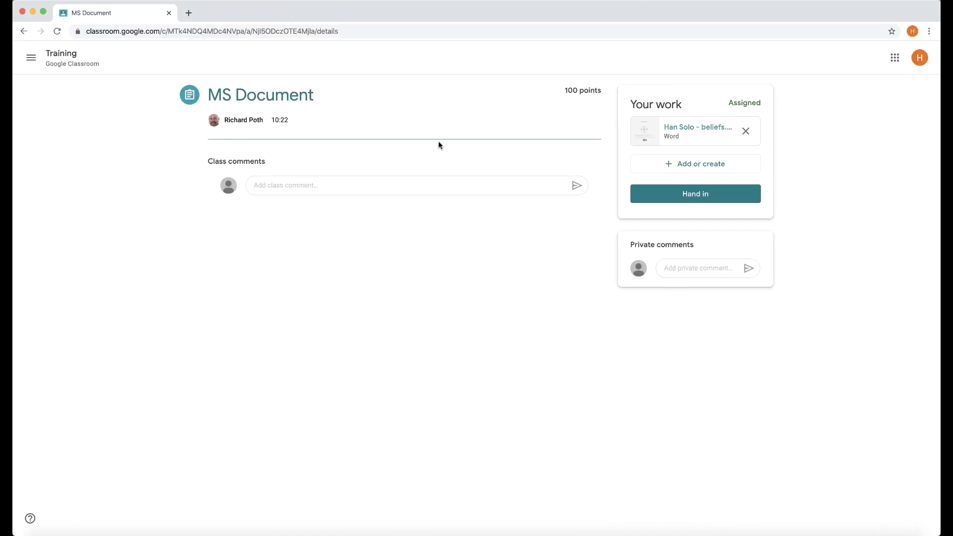
click(58, 56)
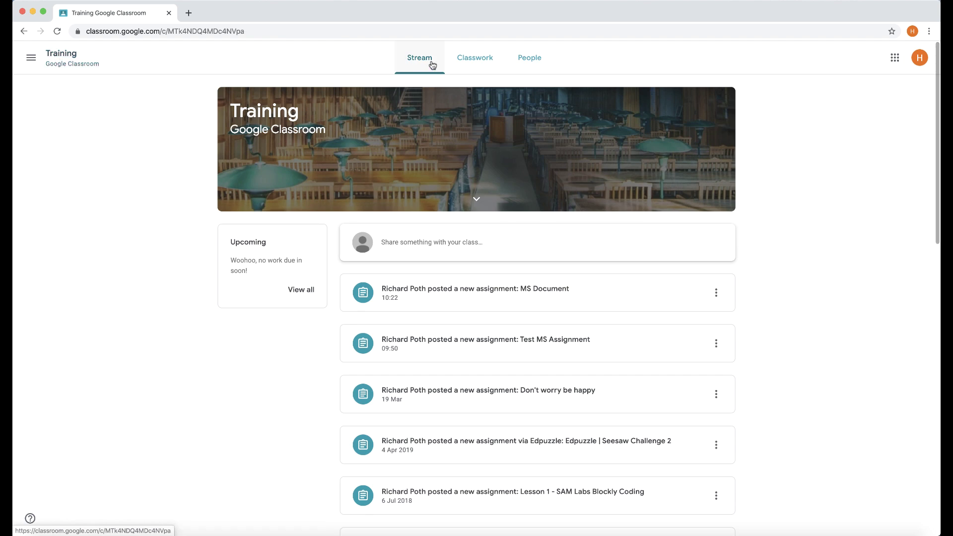
click(473, 61)
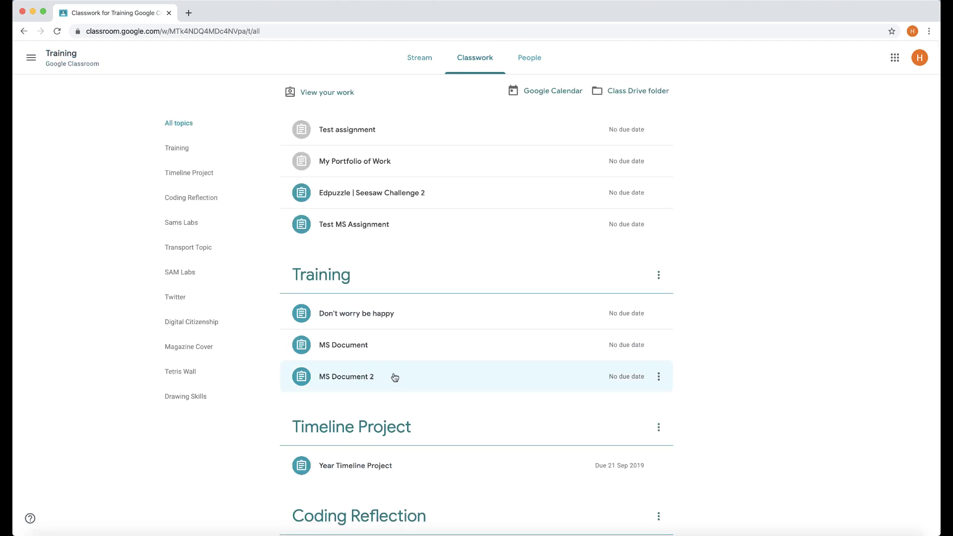
click(393, 377)
scroll(394, 376, down, 3)
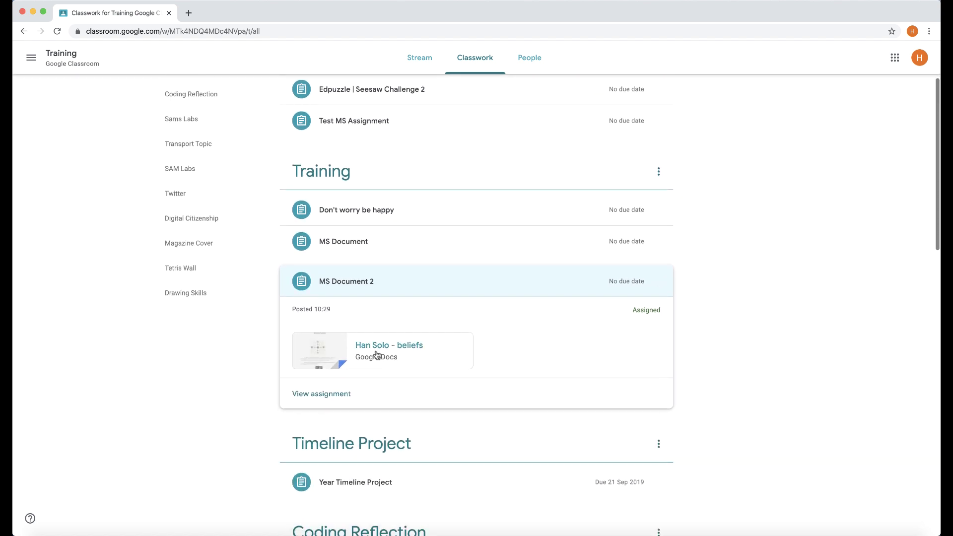
click(329, 395)
- Open the student's own beliefs copy under Your work in Google Docs
click(692, 132)
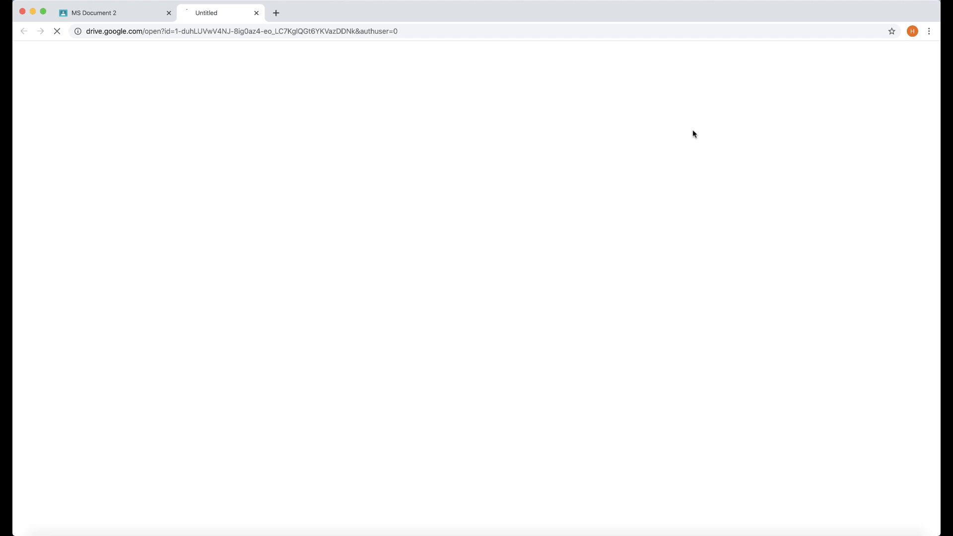